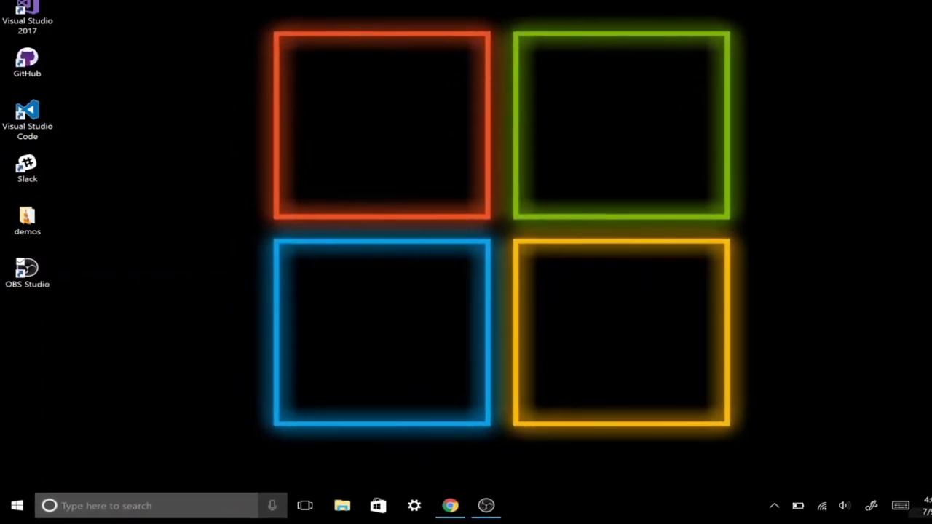
- Search Windows for 'Advanced System Settings' and open System Properties on its Advanced tab
{"action": "left_click", "coordinate": [81, 505]}
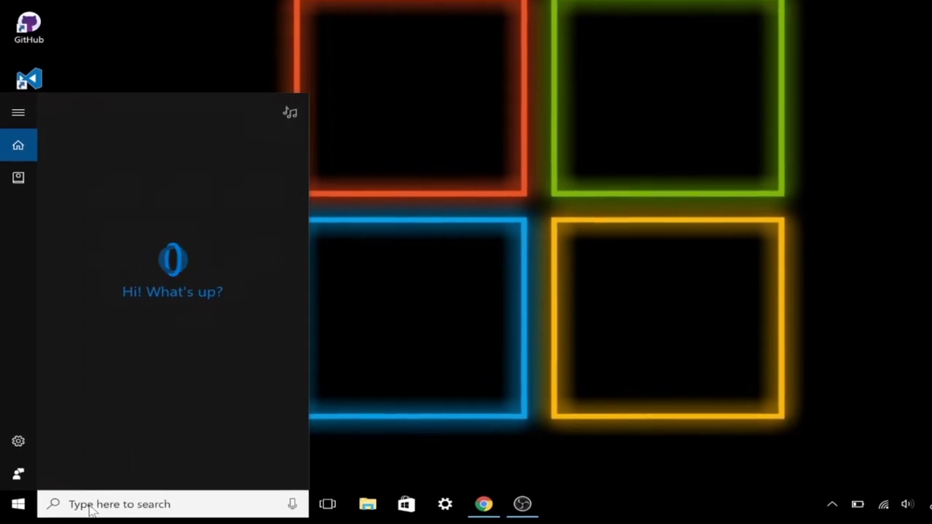
{"action": "type", "text": "Advanced Sys"}
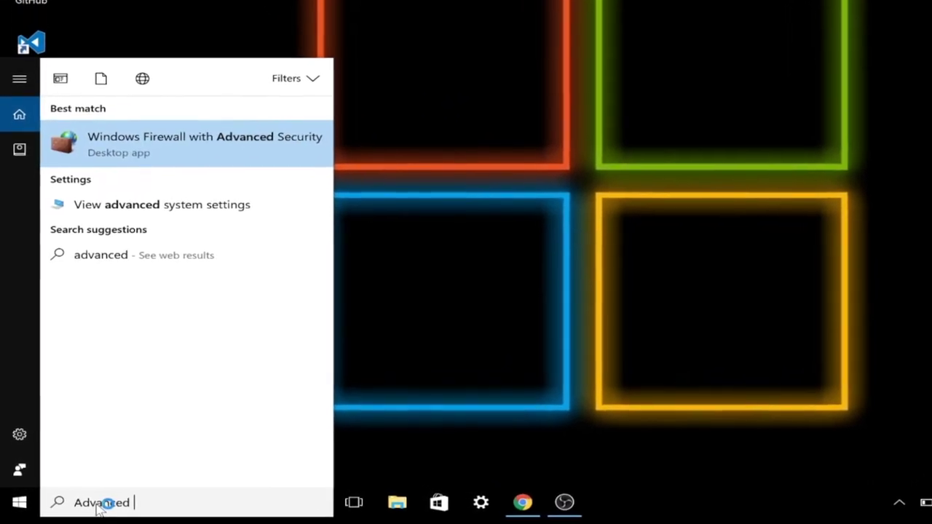
{"action": "type", "text": "tem Setting"}
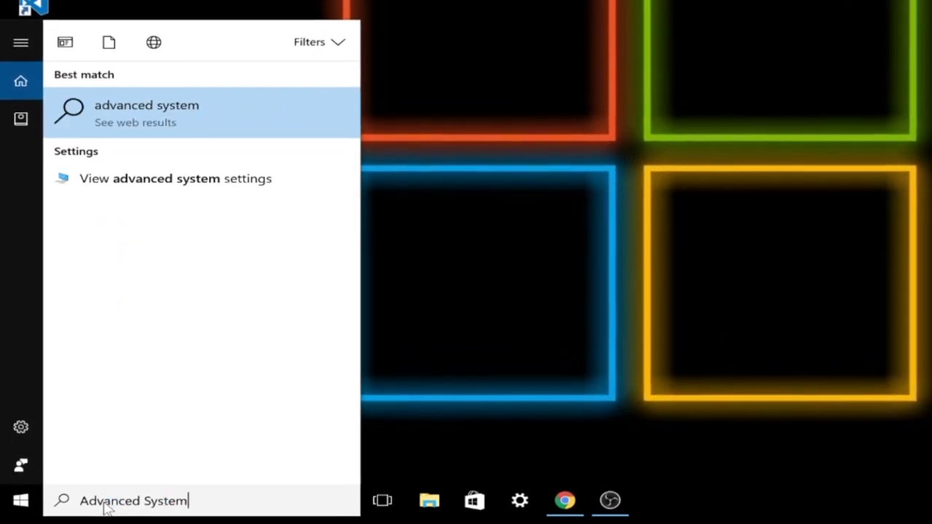
{"action": "type", "text": "s"}
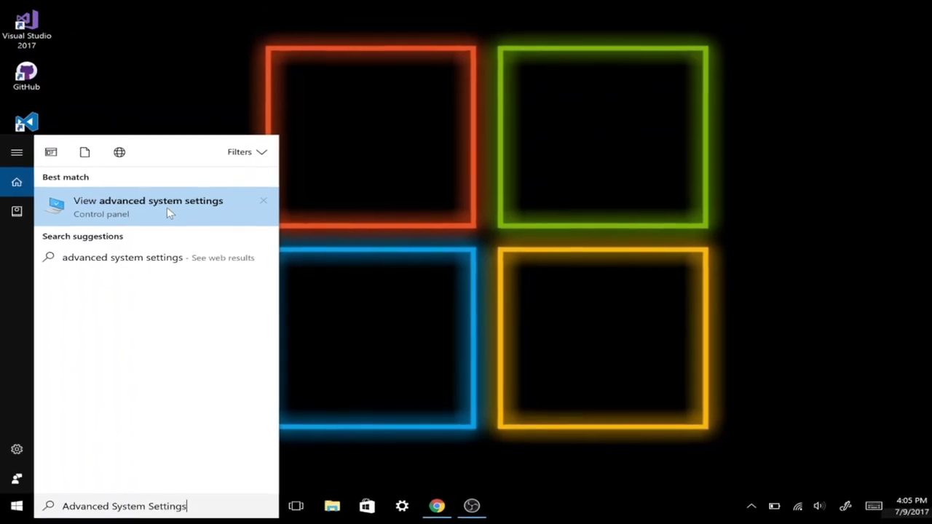
{"action": "left_click", "coordinate": [174, 193]}
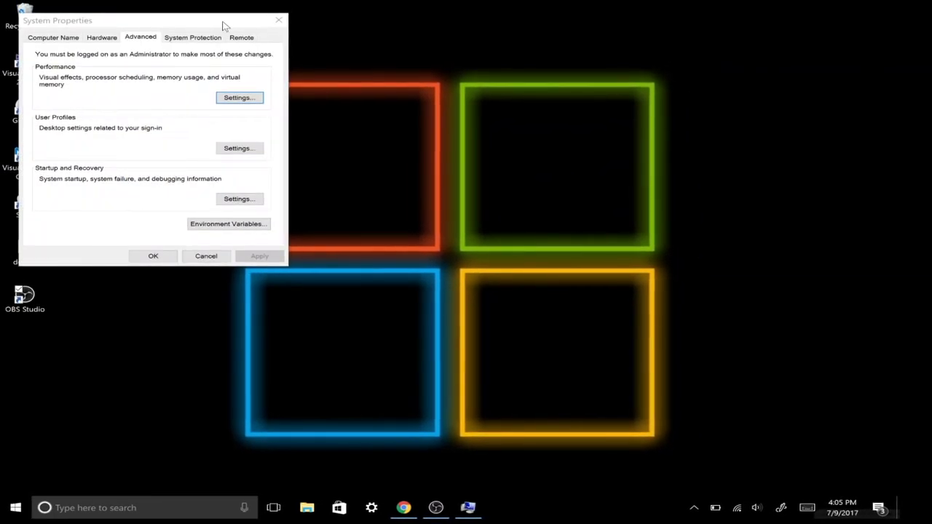
- Centre System Properties, show the Environment Variables list, and start a new system variable
{"action": "left_click_drag", "start_coordinate": [223, 23], "coordinate": [479, 134]}
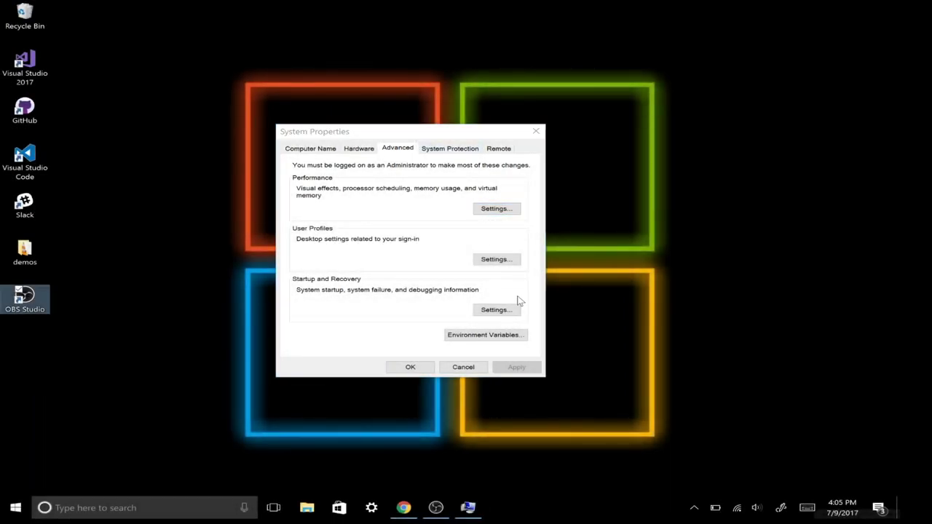
{"action": "left_click", "coordinate": [470, 335]}
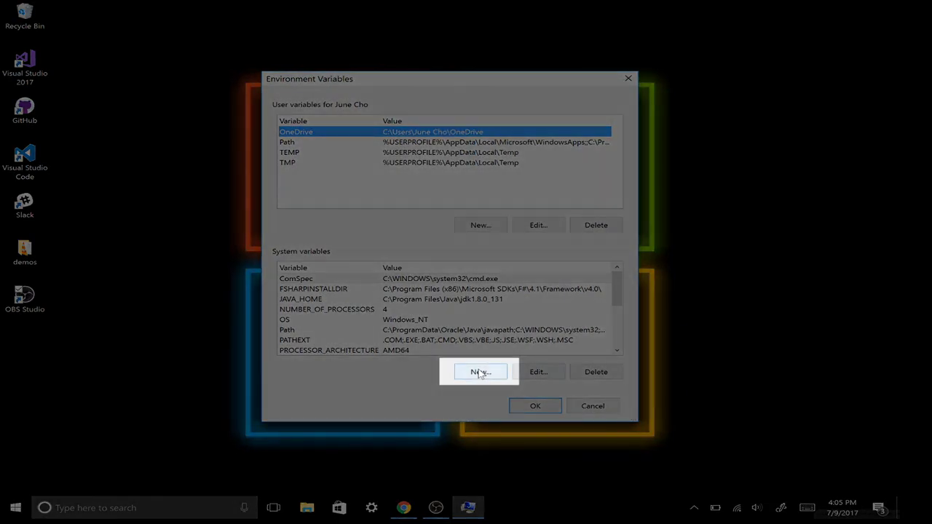
{"action": "left_click", "coordinate": [479, 371]}
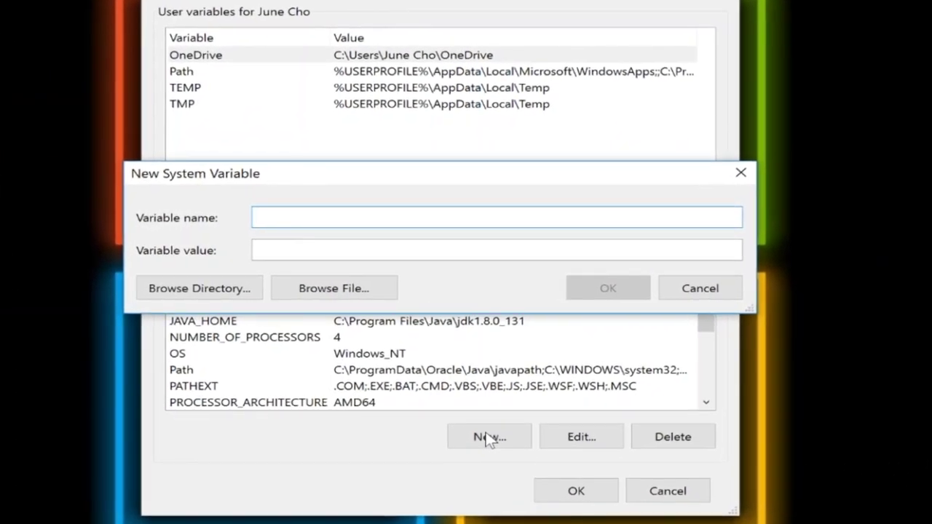
- Enter JAVA_HOME as the new system variable's name
{"action": "type", "text": "JA"}
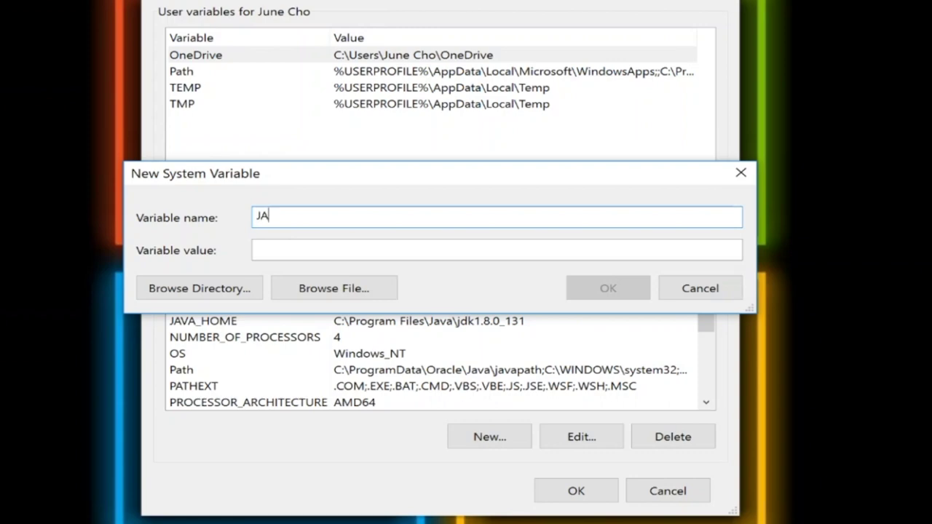
{"action": "type", "text": "VA_"}
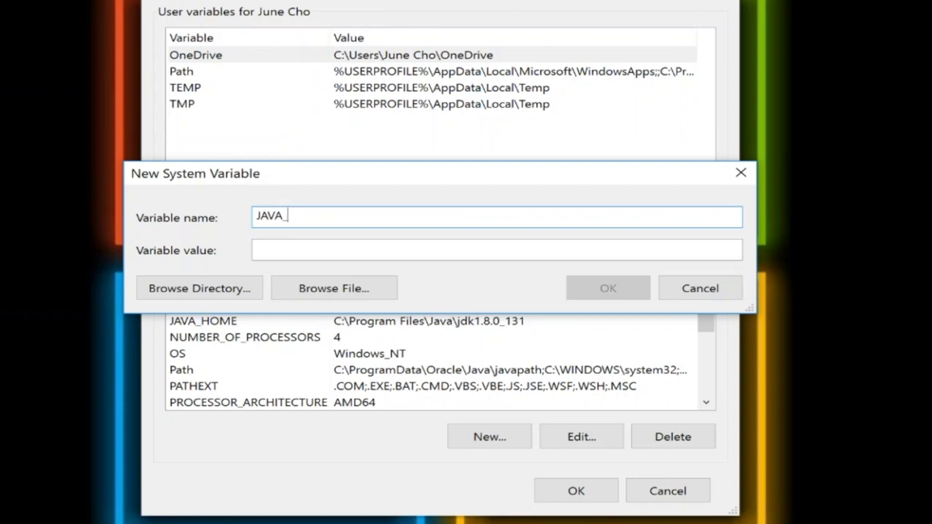
{"action": "type", "text": "HOME"}
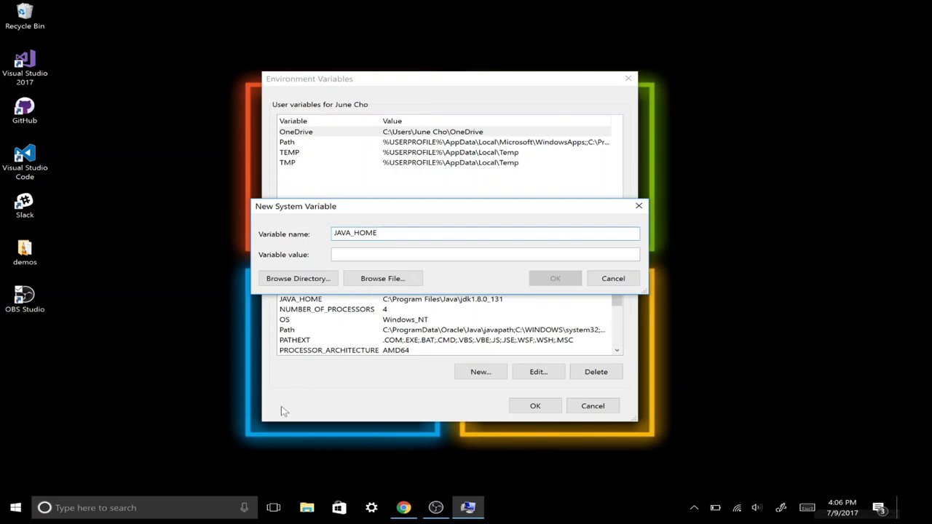
- Google 'jdk 1.8' in Chrome and go to the Oracle Java SE Development Kit 8 downloads page
{"action": "left_click", "coordinate": [403, 508]}
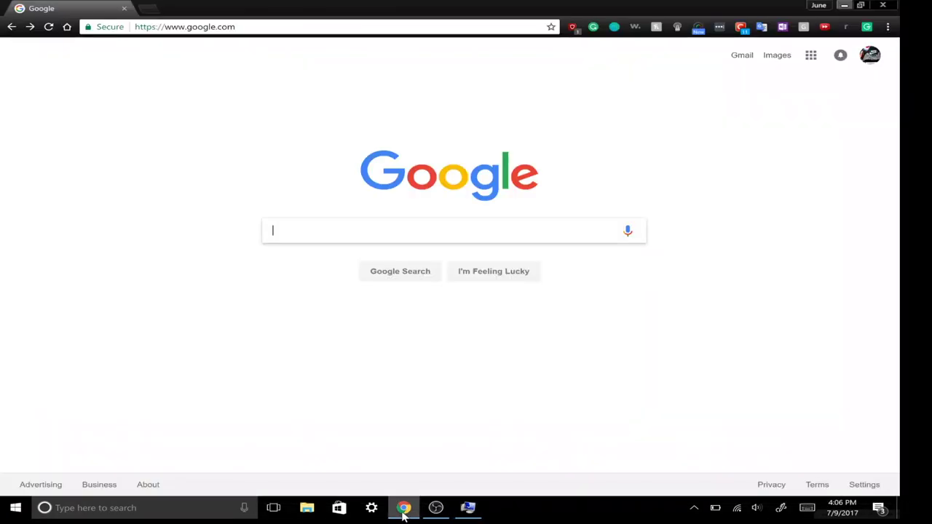
{"action": "type", "text": "jdk "}
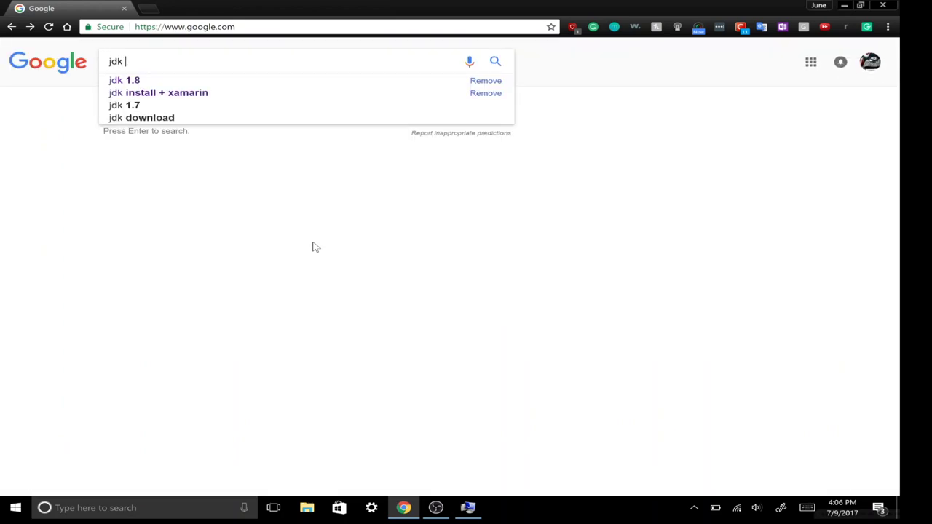
{"action": "type", "text": "1.8"}
{"action": "key", "text": "Return"}
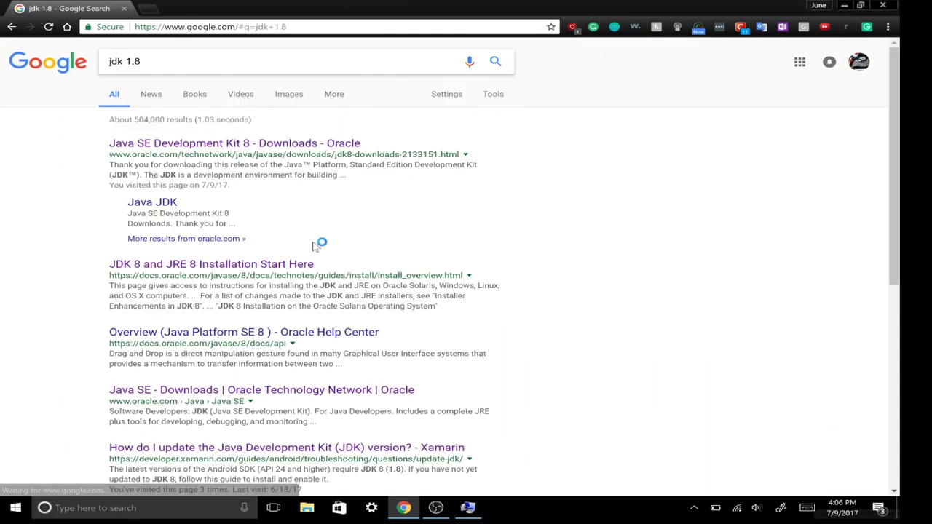
{"action": "left_click", "coordinate": [267, 144]}
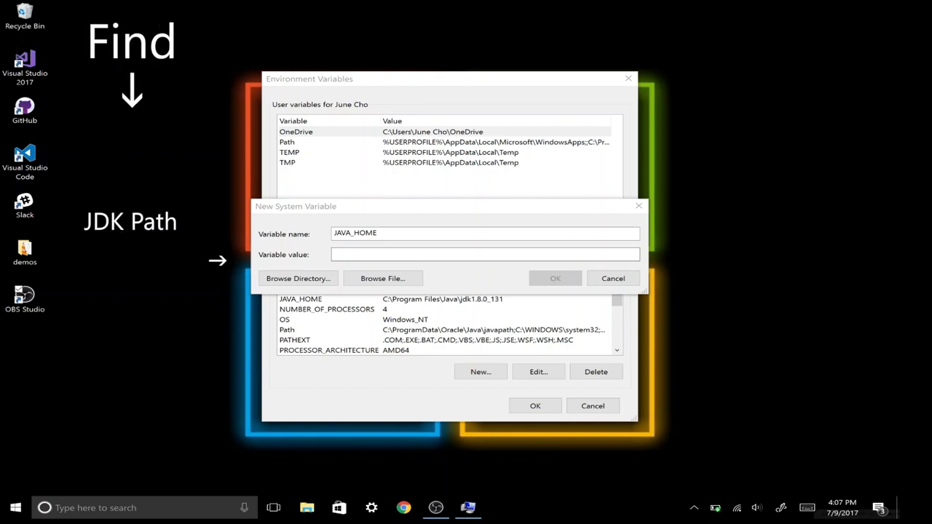
- Browse from This PC to C:\Program Files\Java and select the jdk1.8.0_131 folder
{"action": "left_click", "coordinate": [315, 352]}
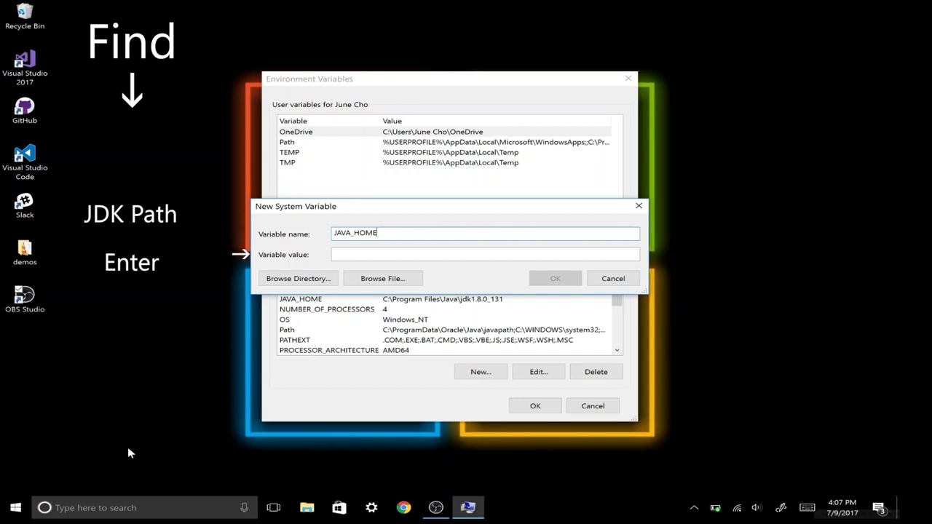
{"action": "left_click", "coordinate": [80, 507]}
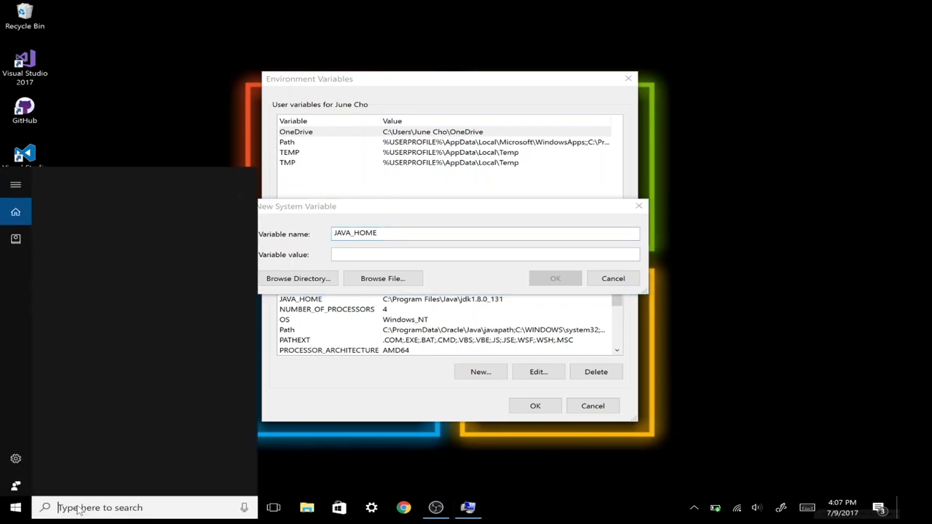
{"action": "type", "text": "this pc"}
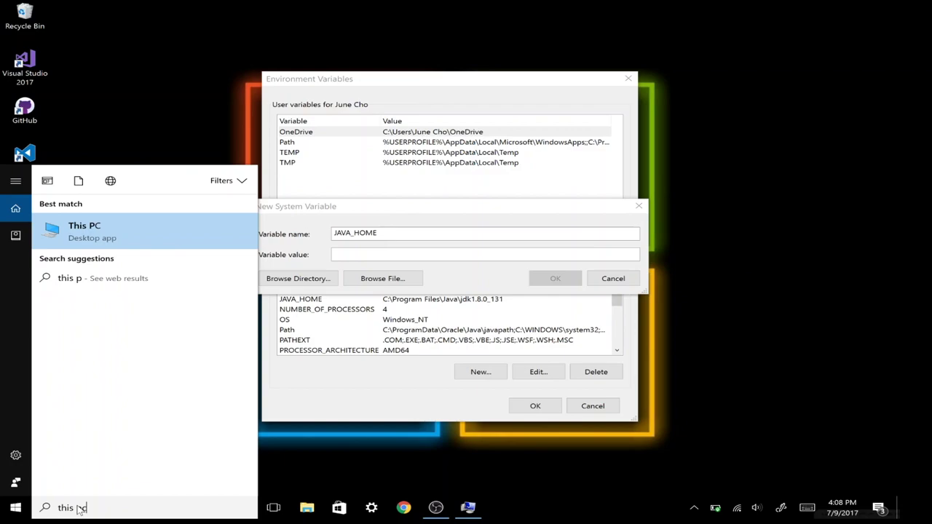
{"action": "key", "text": "Return"}
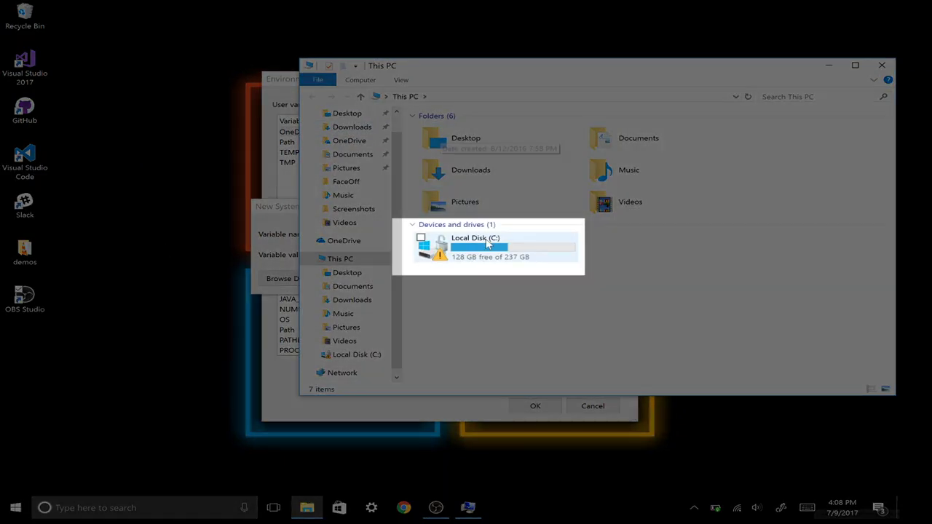
{"action": "left_click", "coordinate": [486, 244]}
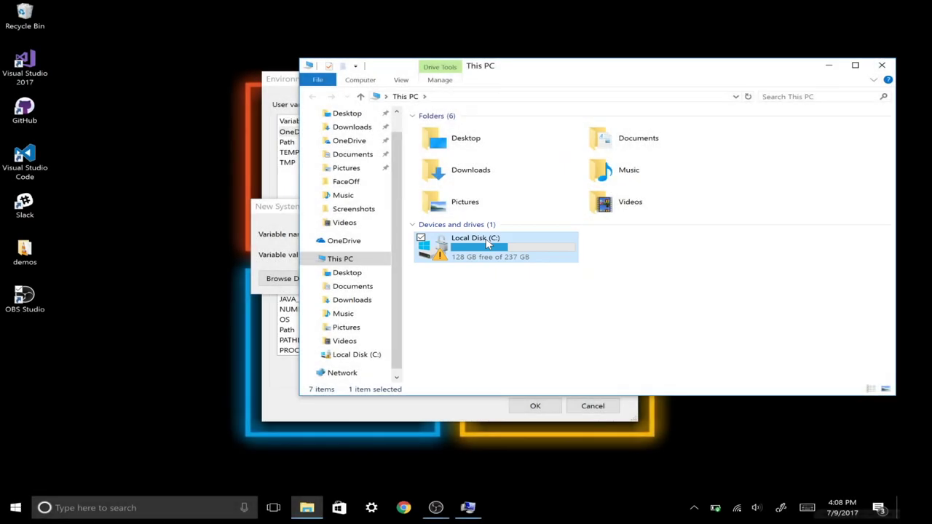
{"action": "double_click", "coordinate": [486, 244]}
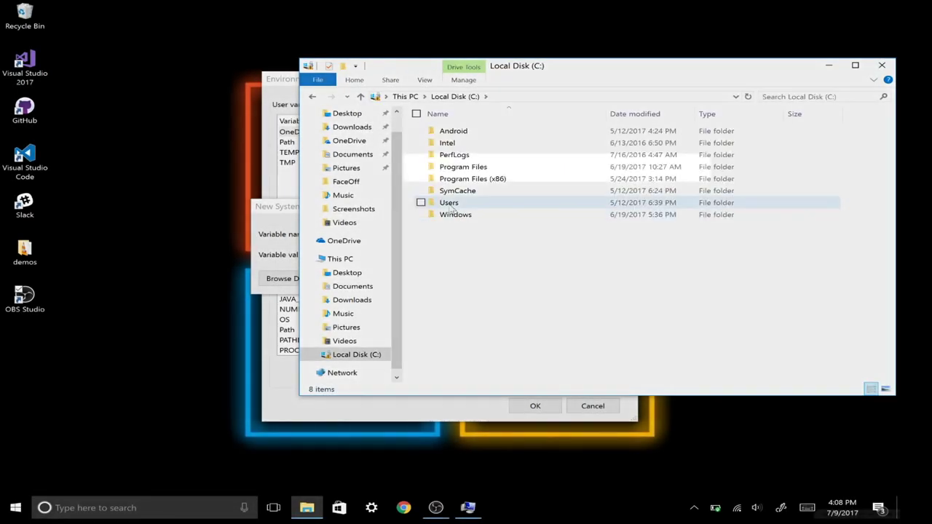
{"action": "left_click", "coordinate": [451, 168]}
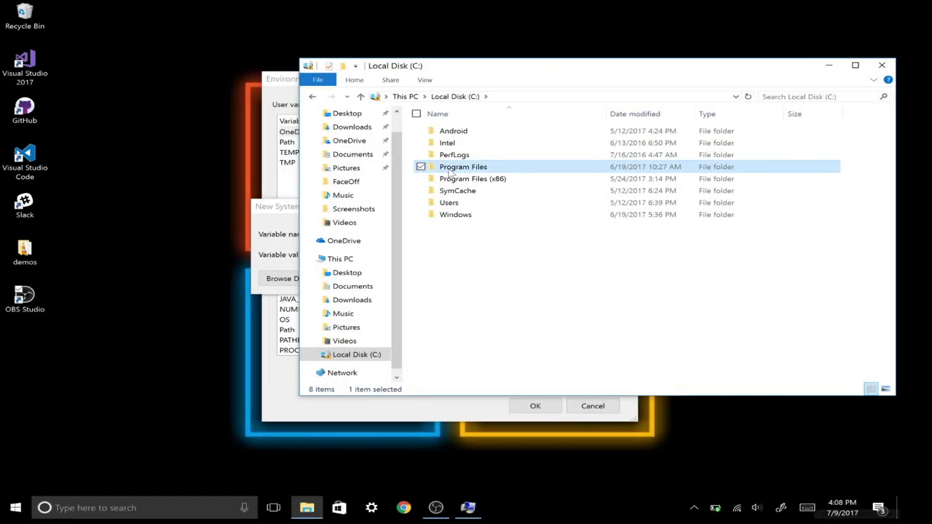
{"action": "double_click", "coordinate": [452, 169]}
{"action": "left_click", "coordinate": [448, 239]}
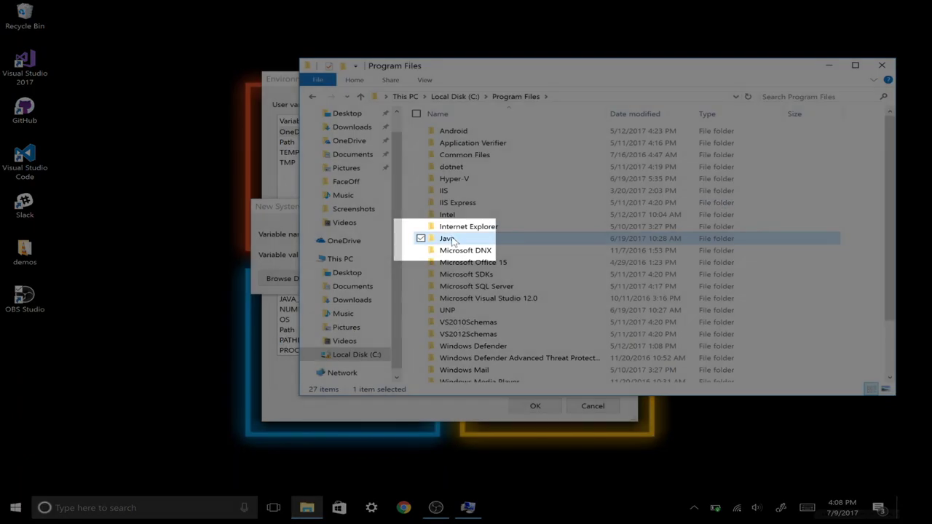
{"action": "double_click", "coordinate": [451, 241]}
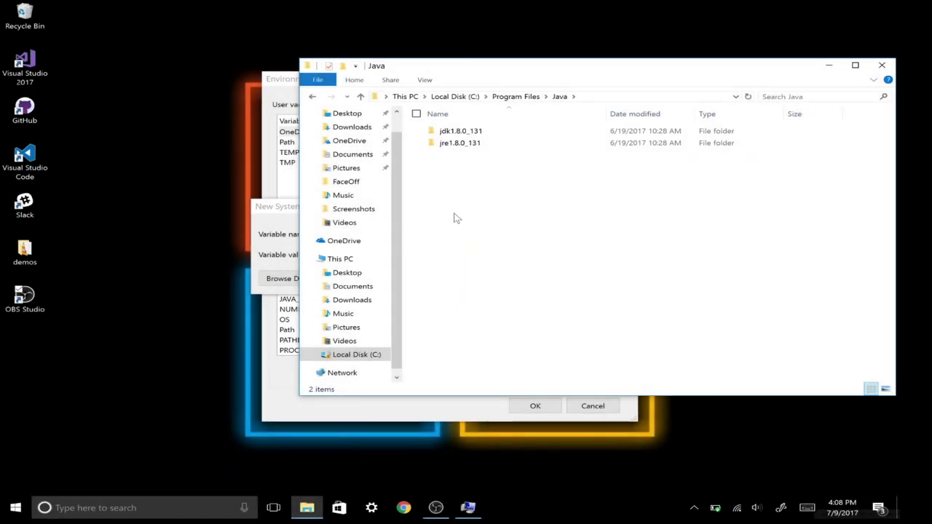
{"action": "left_click", "coordinate": [453, 136]}
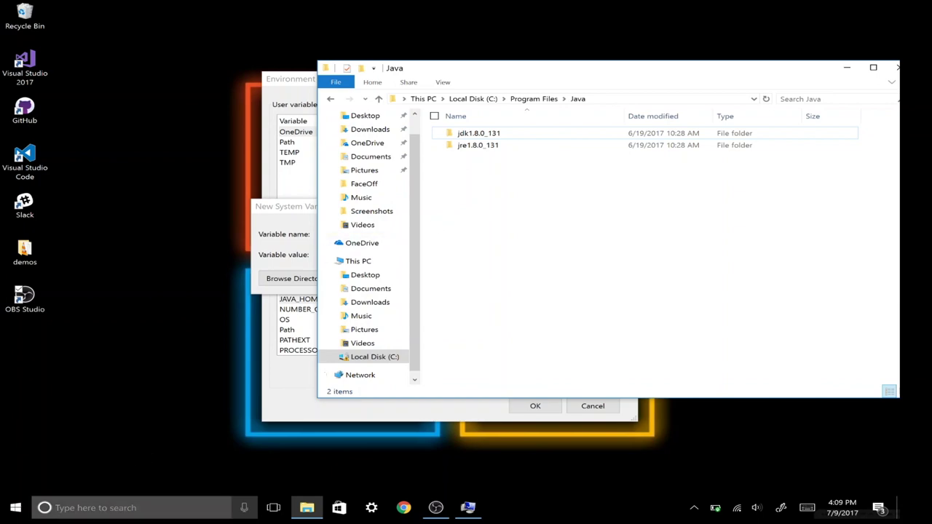
- Launch Command Prompt from a Windows search for 'com'
{"action": "left_click", "coordinate": [98, 509]}
{"action": "type", "text": "com"}
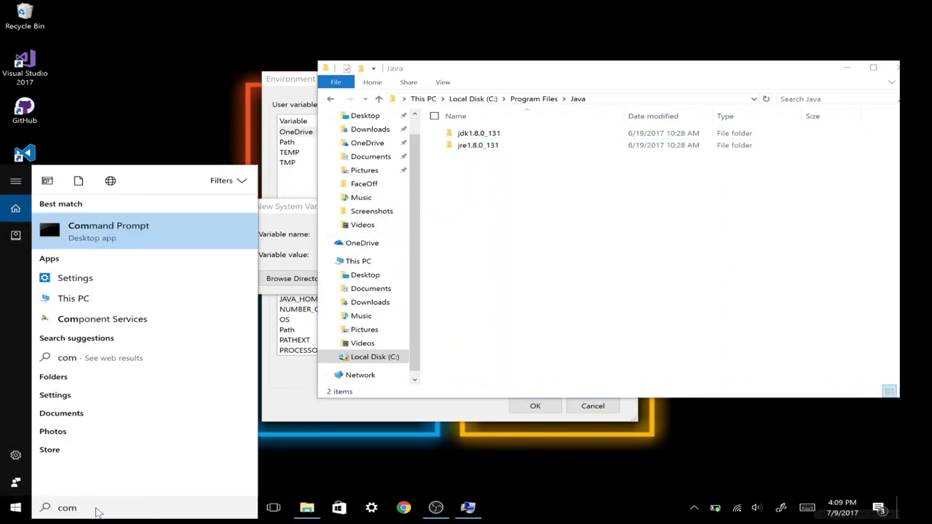
{"action": "key", "text": "Return"}
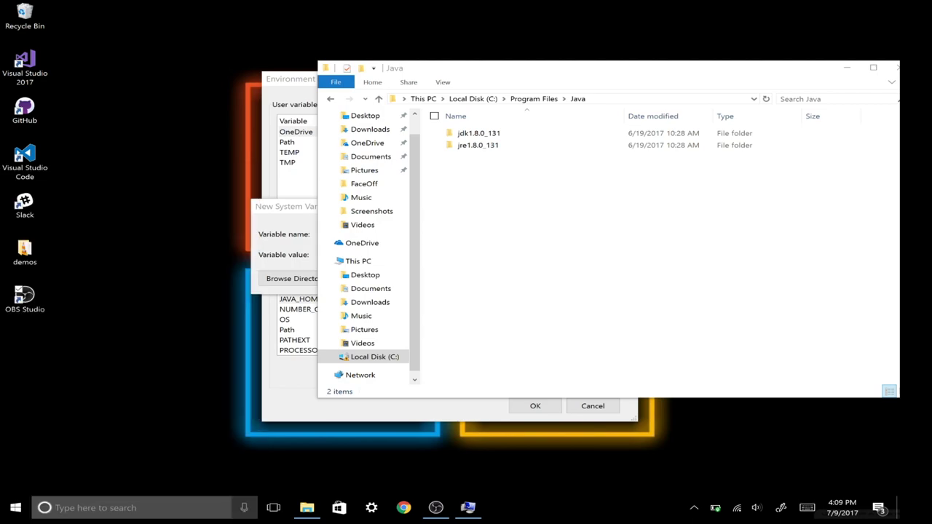
- Drop the jdk1.8.0_131 folder into Command Prompt and copy its path C:\Program Files\Java\jdk1.8.0_131
{"action": "left_click_drag", "start_coordinate": [408, 49], "coordinate": [364, 12]}
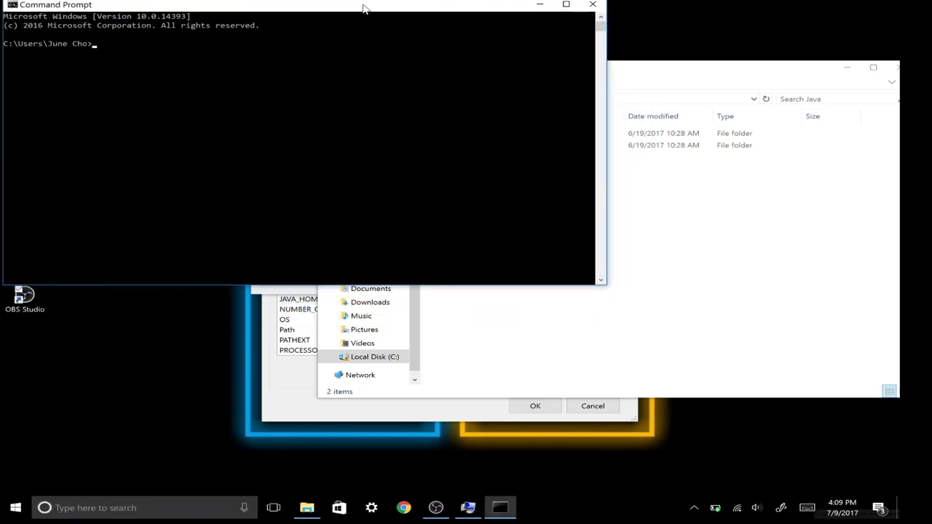
{"action": "left_click", "coordinate": [758, 208]}
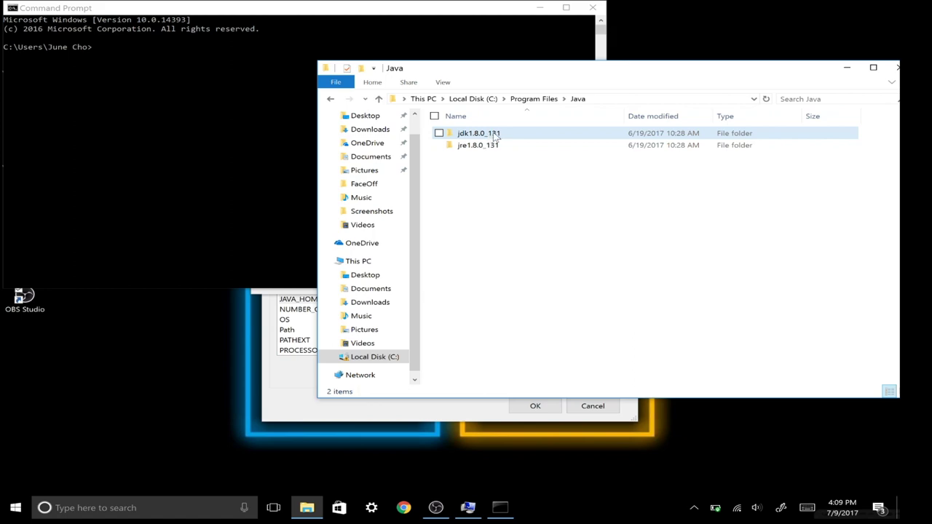
{"action": "left_click_drag", "start_coordinate": [494, 136], "coordinate": [188, 95]}
{"action": "left_click", "coordinate": [188, 95]}
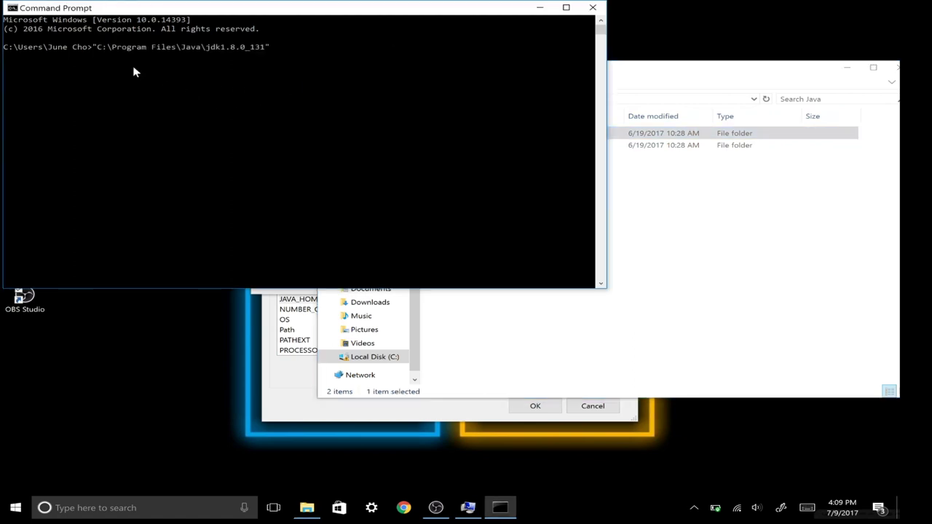
{"action": "left_click_drag", "start_coordinate": [97, 46], "coordinate": [266, 47]}
{"action": "right_click", "coordinate": [263, 50]}
- Paste that path as the JAVA_HOME value, confirm the variable, and close Command Prompt
{"action": "left_click", "coordinate": [280, 359]}
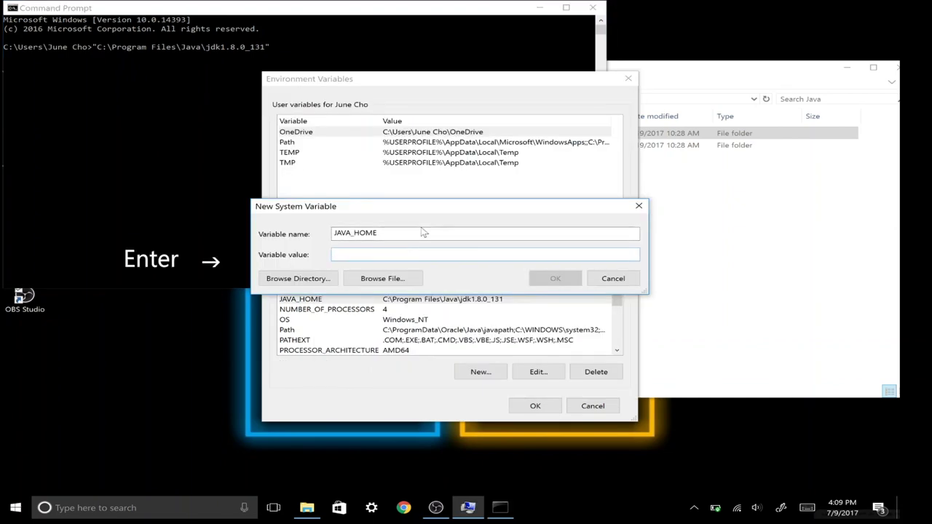
{"action": "type", "text": "C:\\Program Files\\Java\\jdk1.8.0_131"}
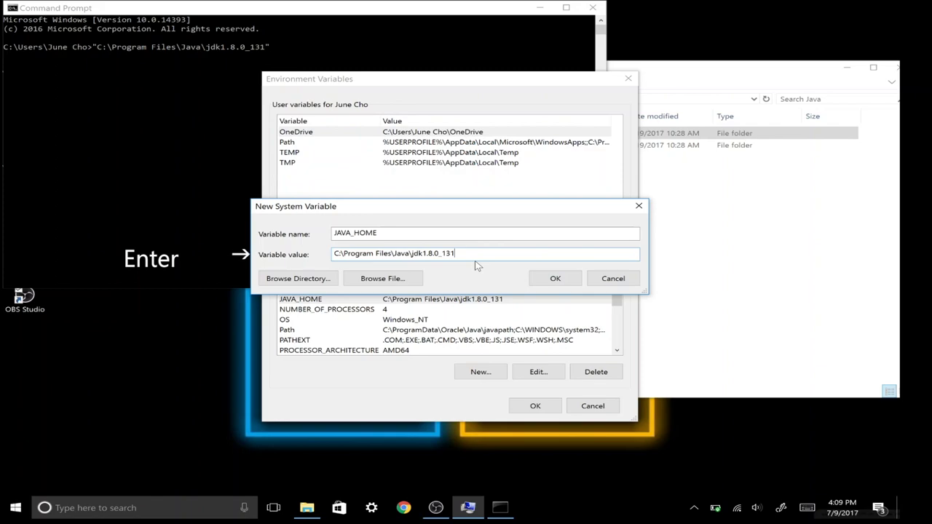
{"action": "key", "text": "Return"}
{"action": "left_click", "coordinate": [592, 8]}
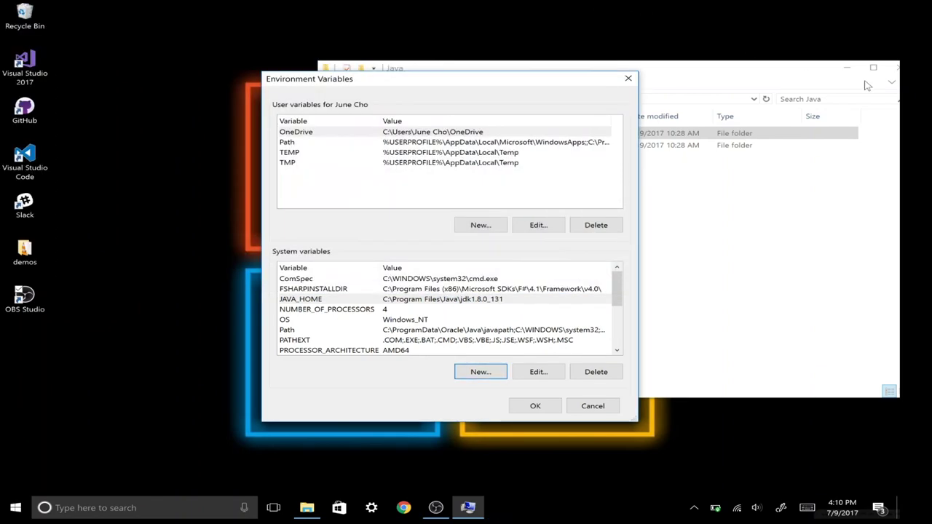
- Close the Java folder window and append %JAVA_HOME%\bin; to the system Path value
{"action": "left_click", "coordinate": [770, 73]}
{"action": "left_click", "coordinate": [894, 68]}
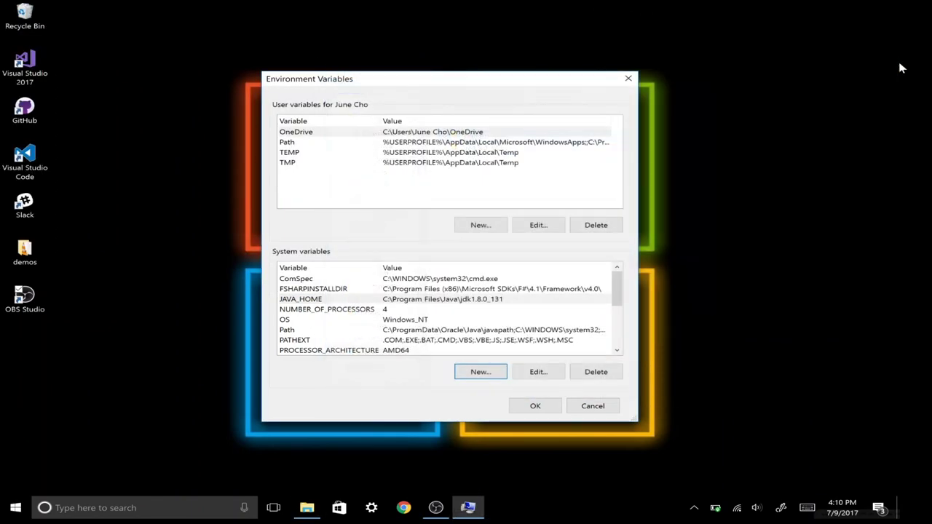
{"action": "left_click", "coordinate": [305, 333]}
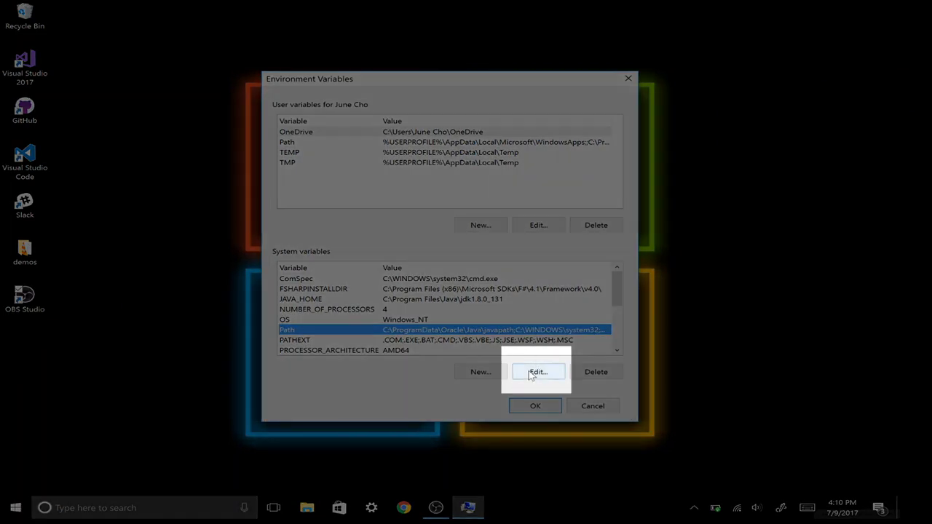
{"action": "left_click", "coordinate": [536, 372]}
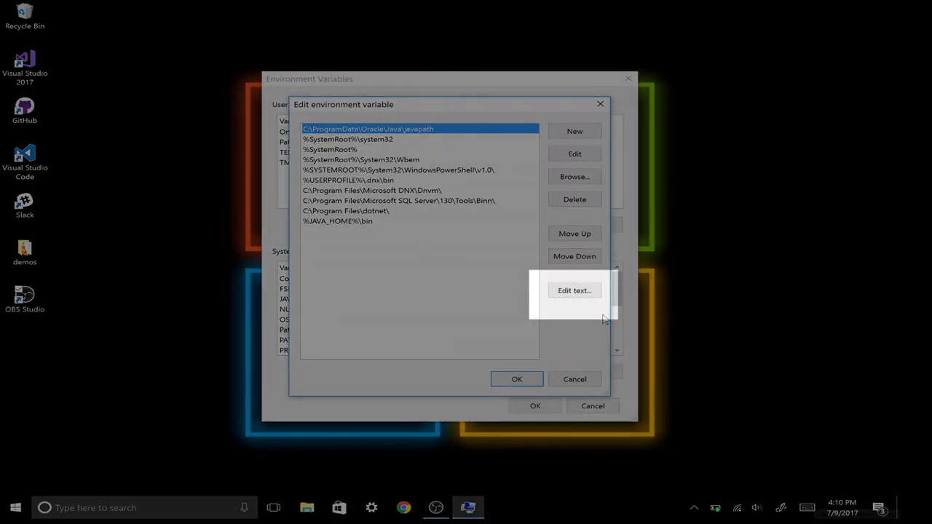
{"action": "left_click", "coordinate": [574, 290]}
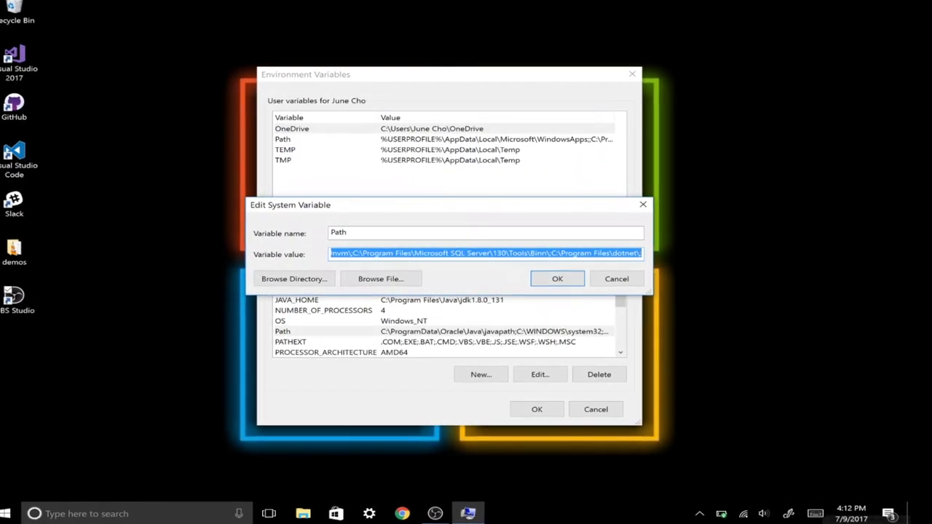
{"action": "left_click", "coordinate": [634, 254]}
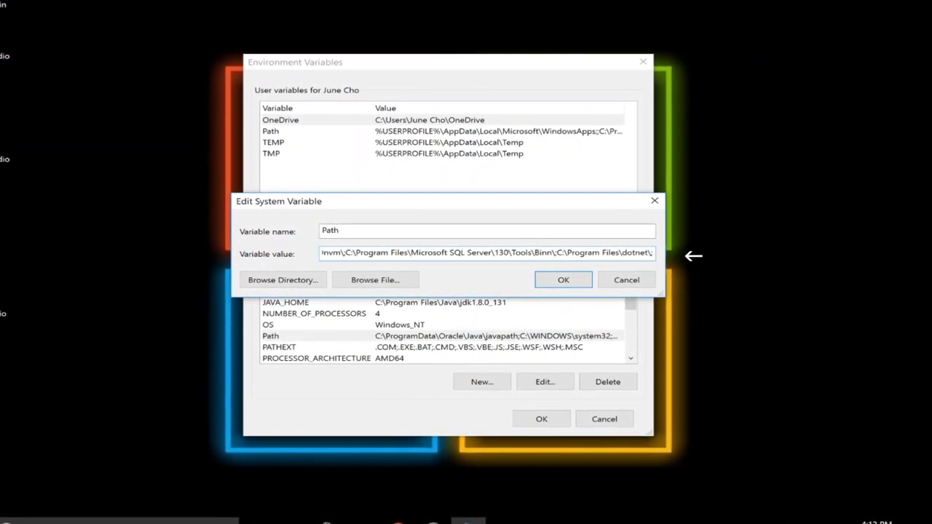
{"action": "type", "text": "%JAVA_HOME%\\bin;"}
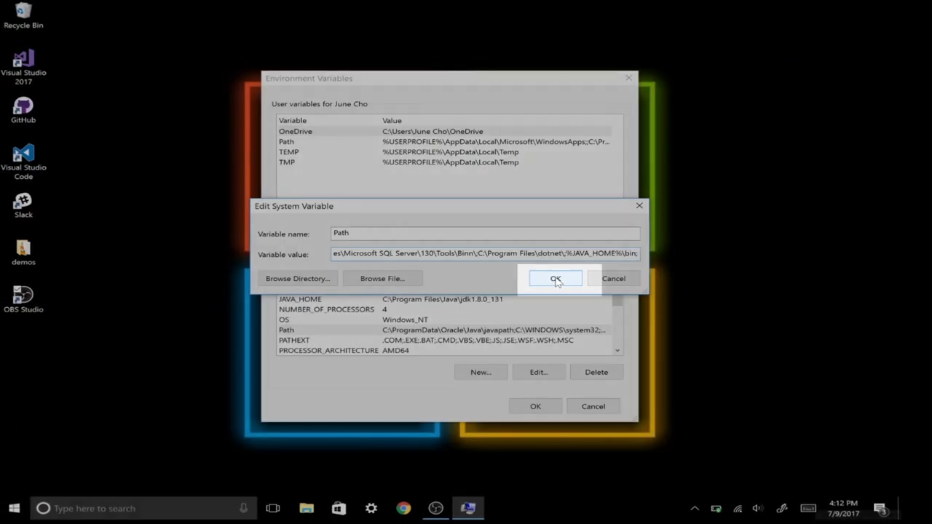
{"action": "left_click", "coordinate": [558, 279]}
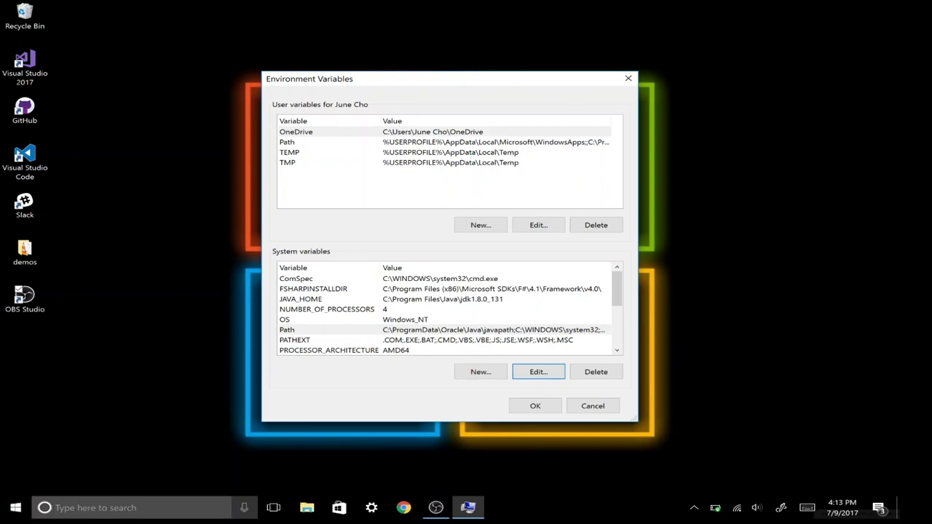
- Open Command Prompt via a 'comm' search and run java -version, showing Java 1.8.0_131
{"action": "left_click", "coordinate": [81, 508]}
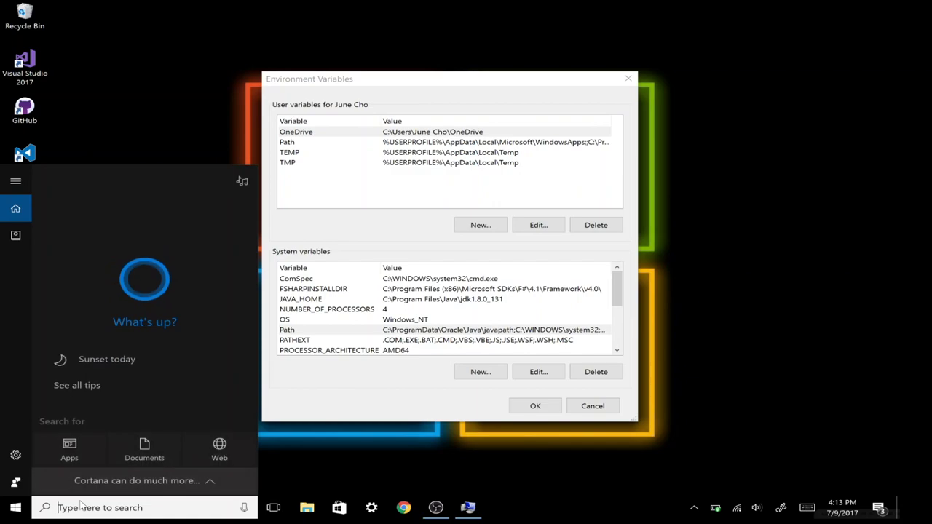
{"action": "type", "text": "comm"}
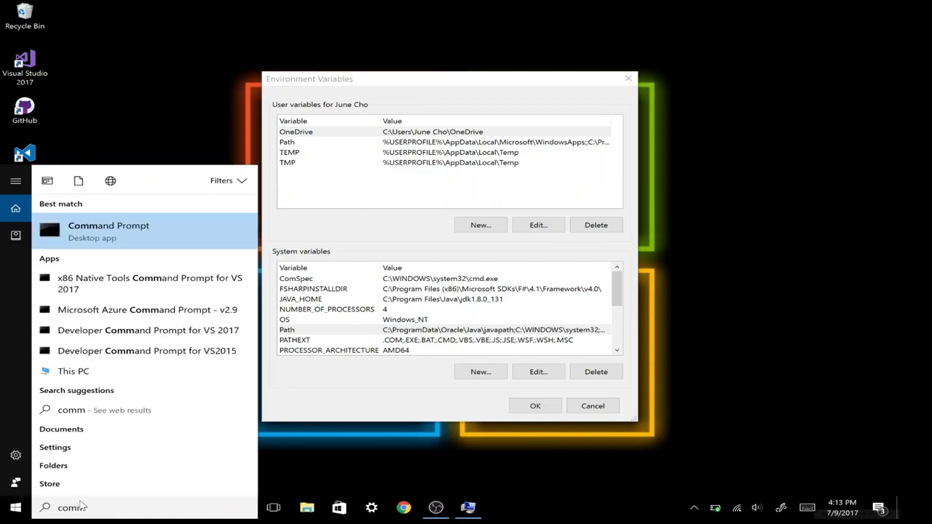
{"action": "key", "text": "Return"}
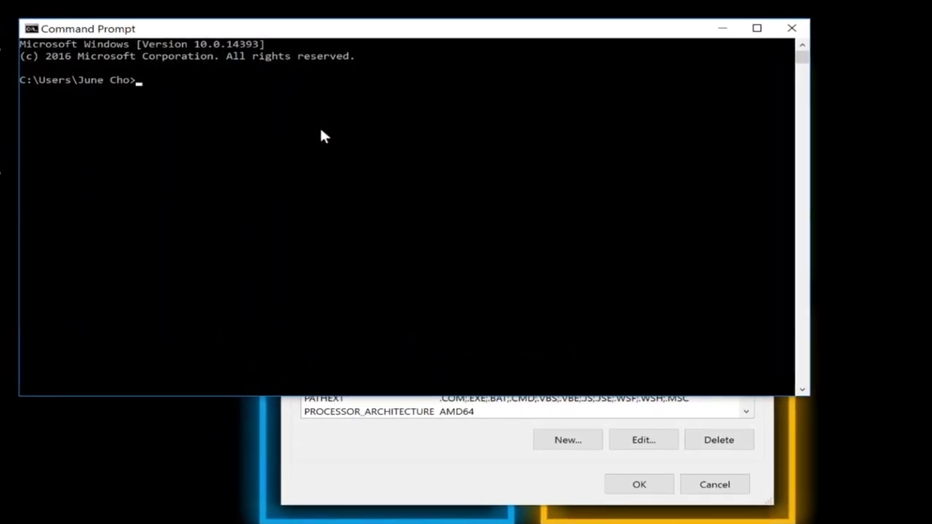
{"action": "type", "text": "java -version"}
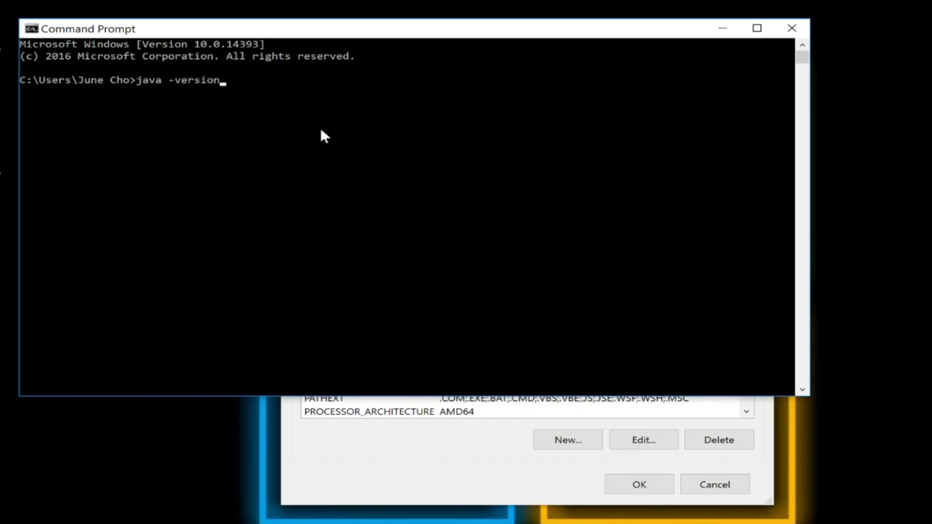
{"action": "key", "text": "Return"}
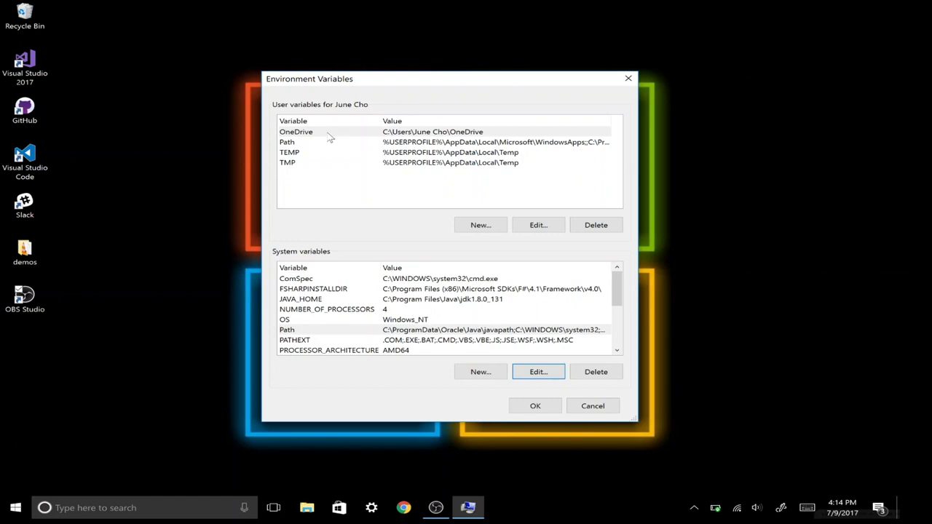
{"action": "left_click", "coordinate": [317, 299]}
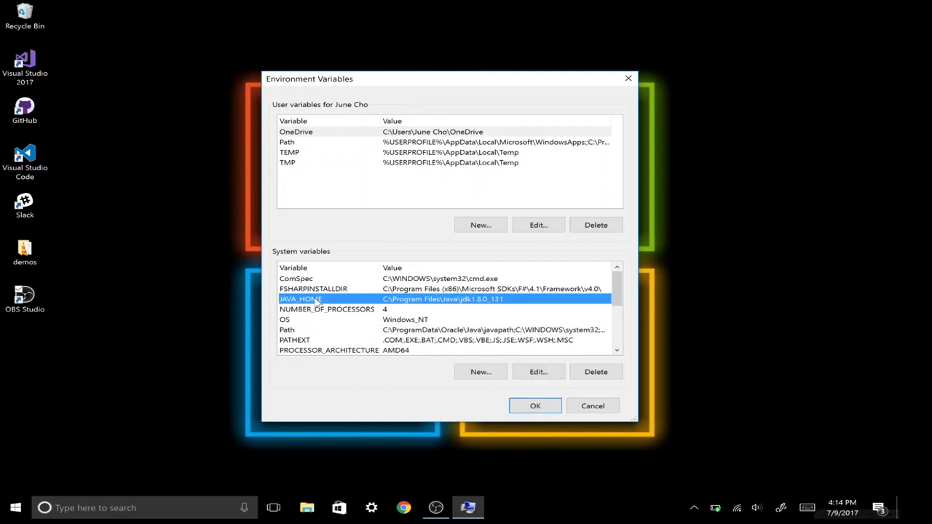
{"action": "left_click", "coordinate": [307, 331]}
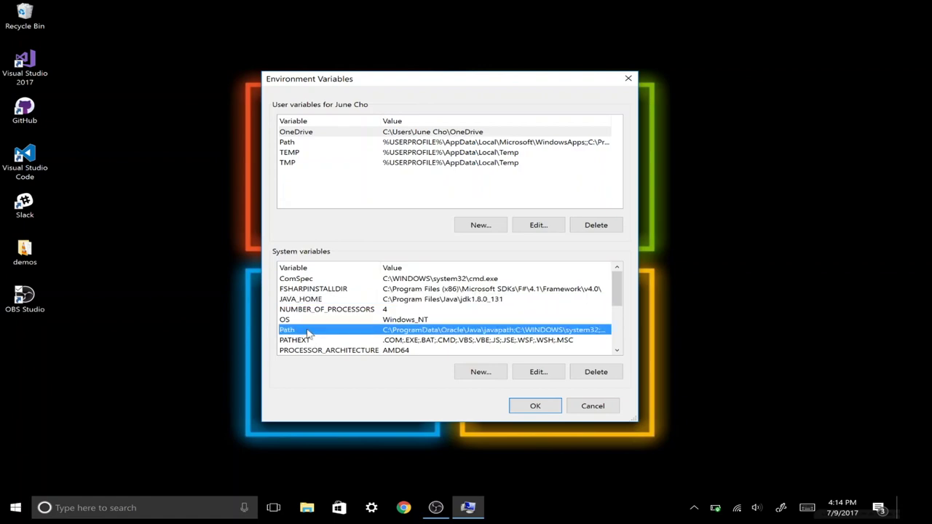